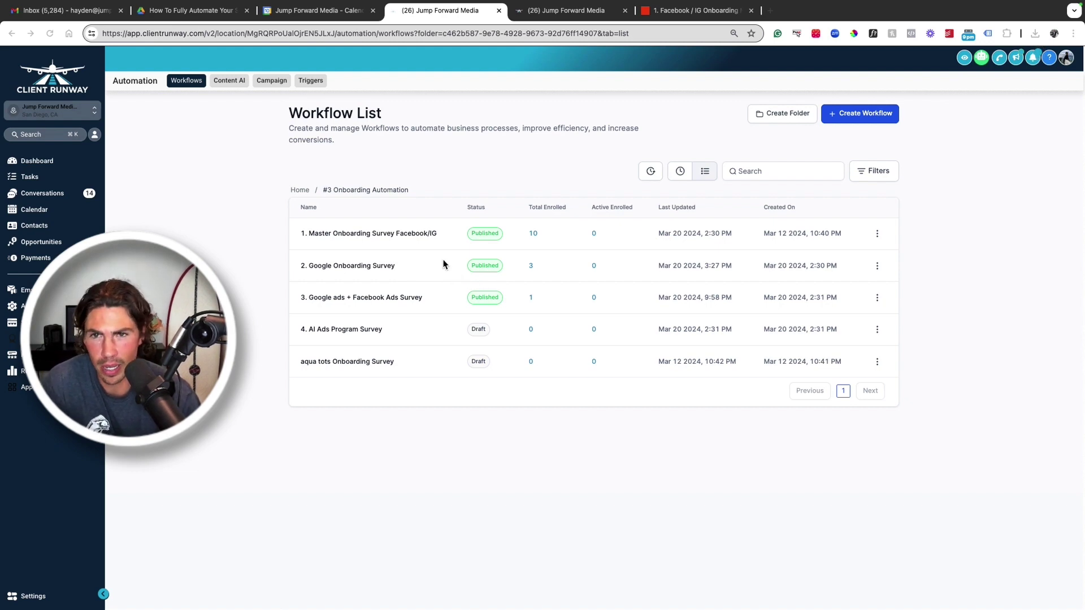
Open the "1. Master Onboarding Survey Facebook/IG" workflow and inspect the filter of its Survey Submitted trigger
left_click(410, 239)
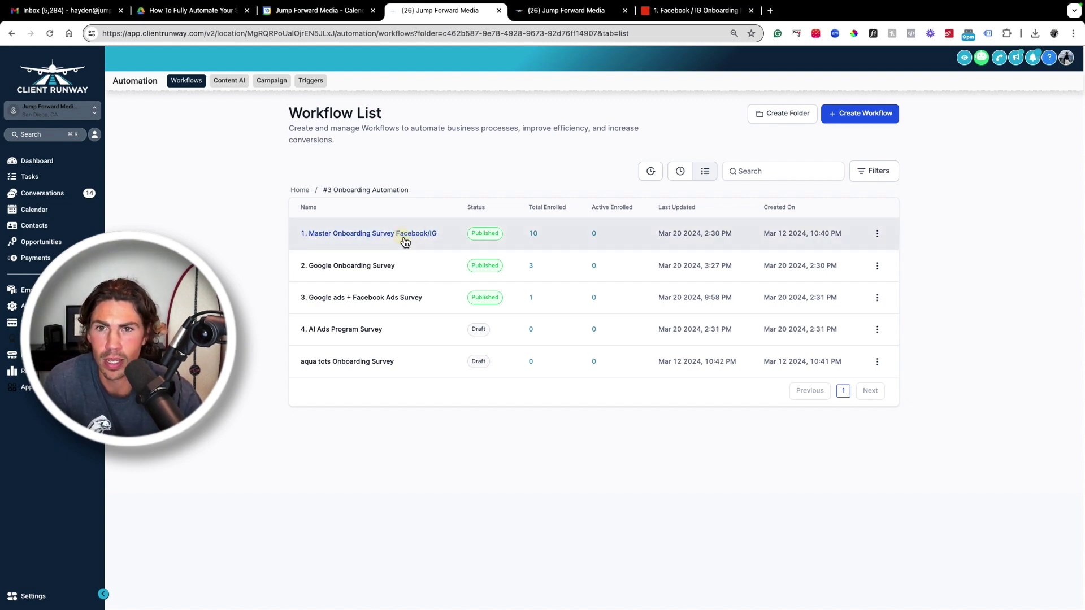
left_click(407, 243)
left_click_drag(167, 318, 178, 364)
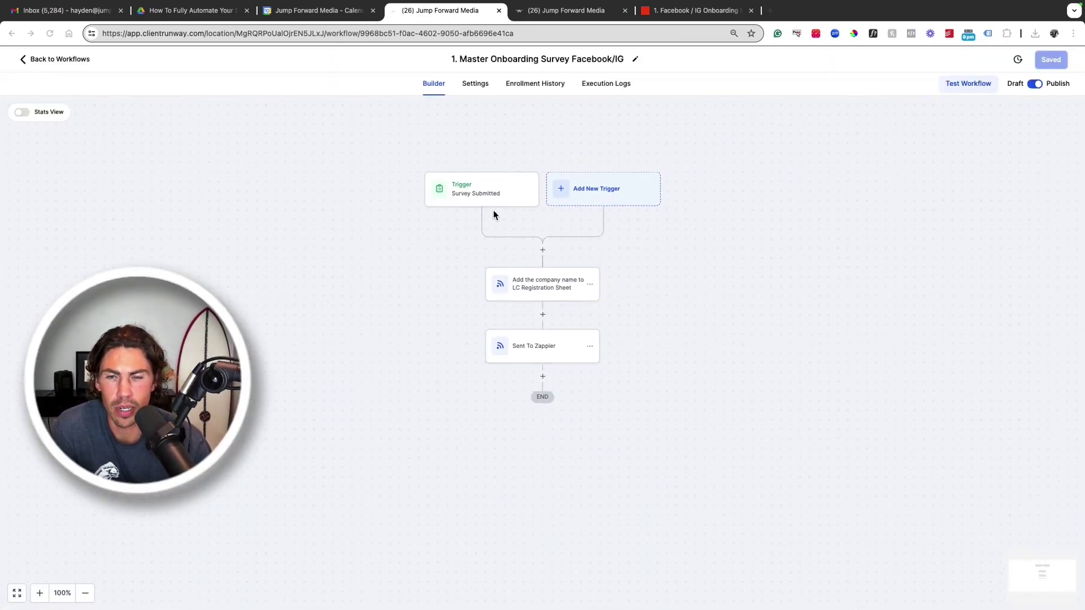
left_click(489, 193)
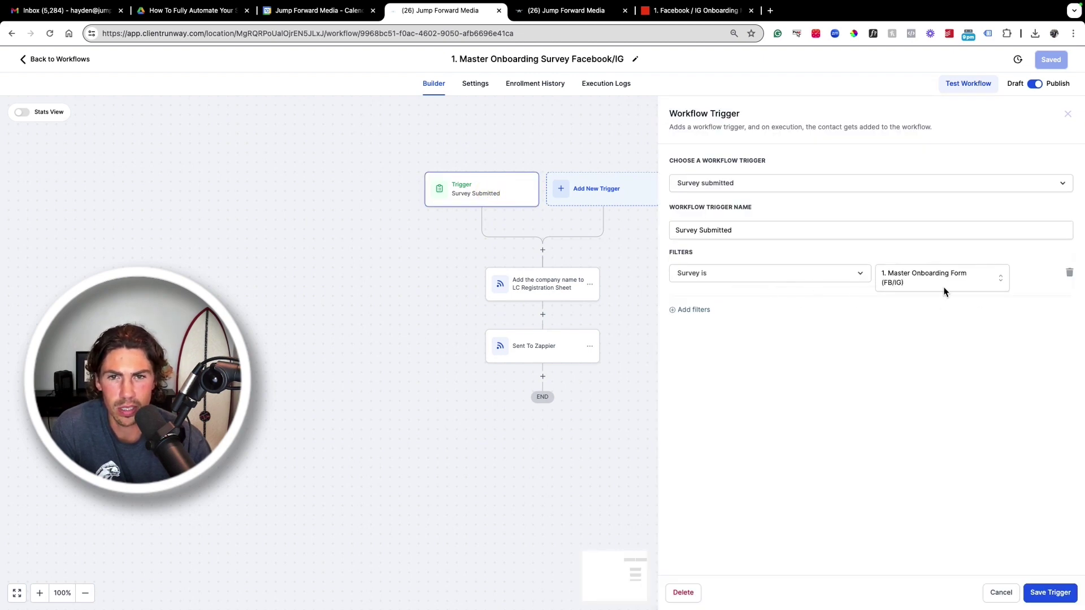
Open the "Add the company name to LC Registration Sheet" webhook action and select its full URL
left_click(569, 292)
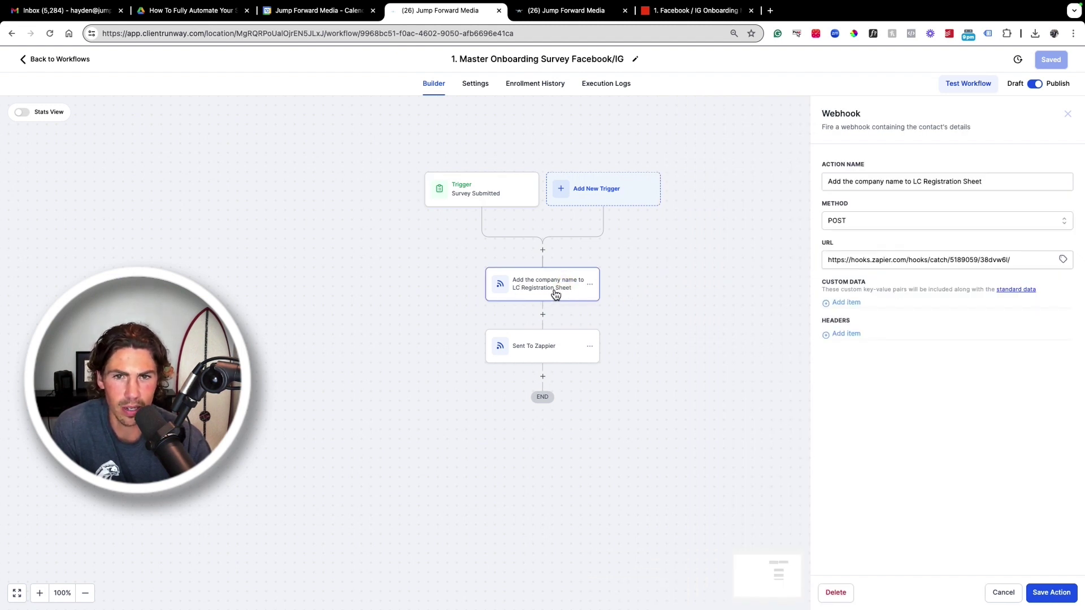
left_click(877, 266)
key("super+a")
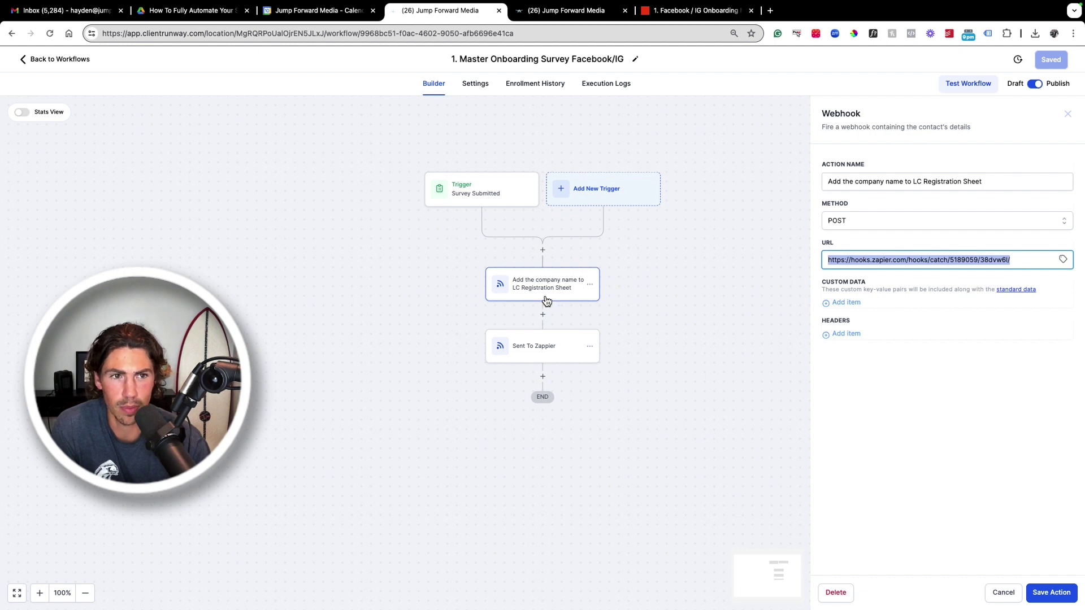
Inspect the "Sent To Zappier" webhook action and select its URL
left_click(545, 355)
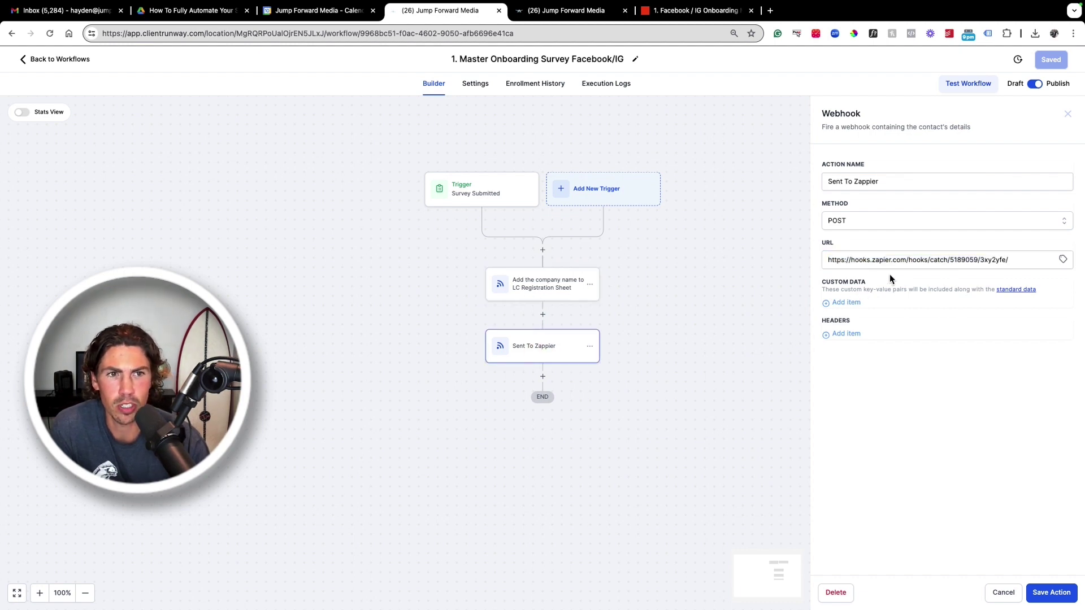
triple_click(881, 260)
left_click(719, 272)
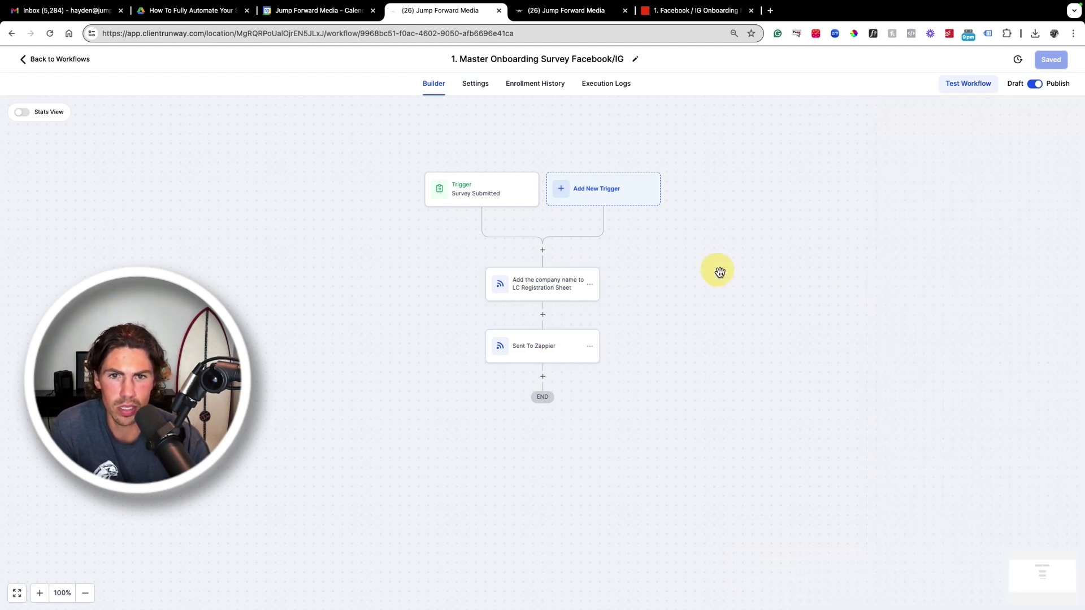
left_click(549, 355)
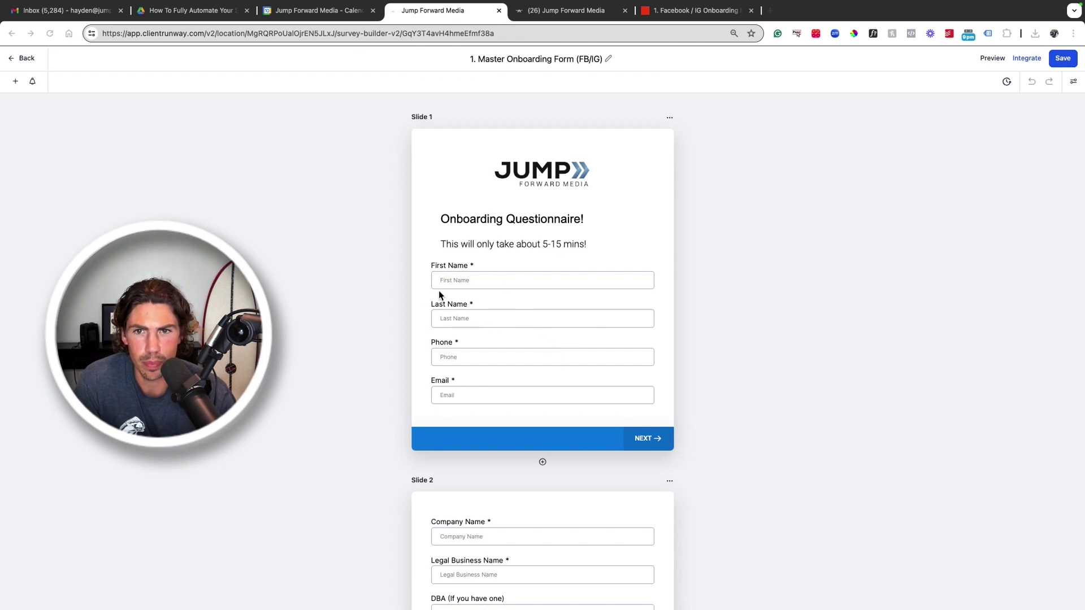
Review the contact, business and booking-system questions on slides 1 to 3 of the Master Onboarding Form (FB/IG) survey
scroll(551, 387, "down", 4)
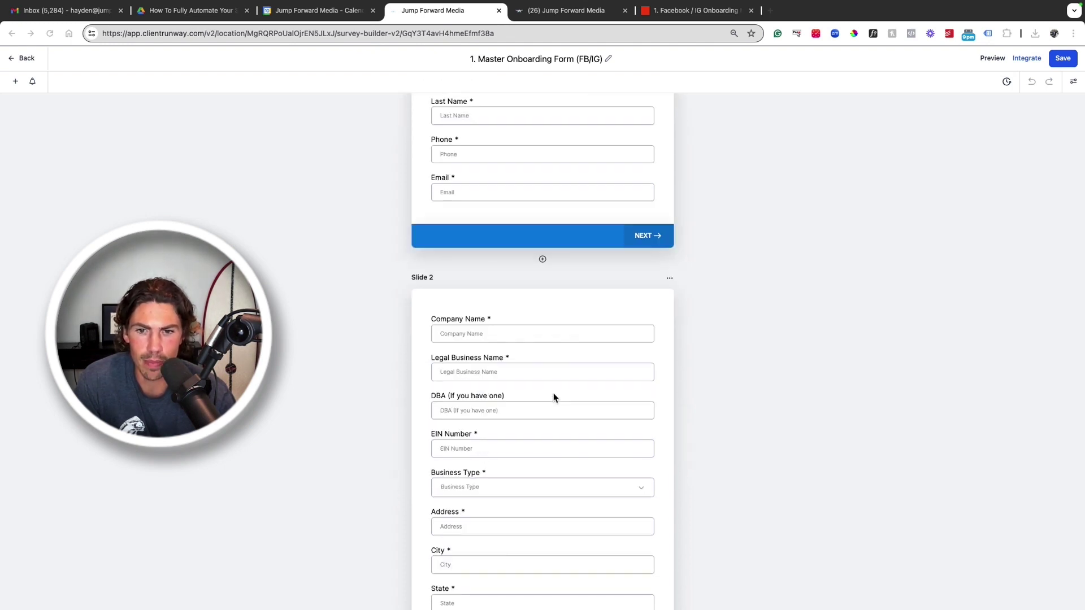
scroll(537, 406, "down", 2)
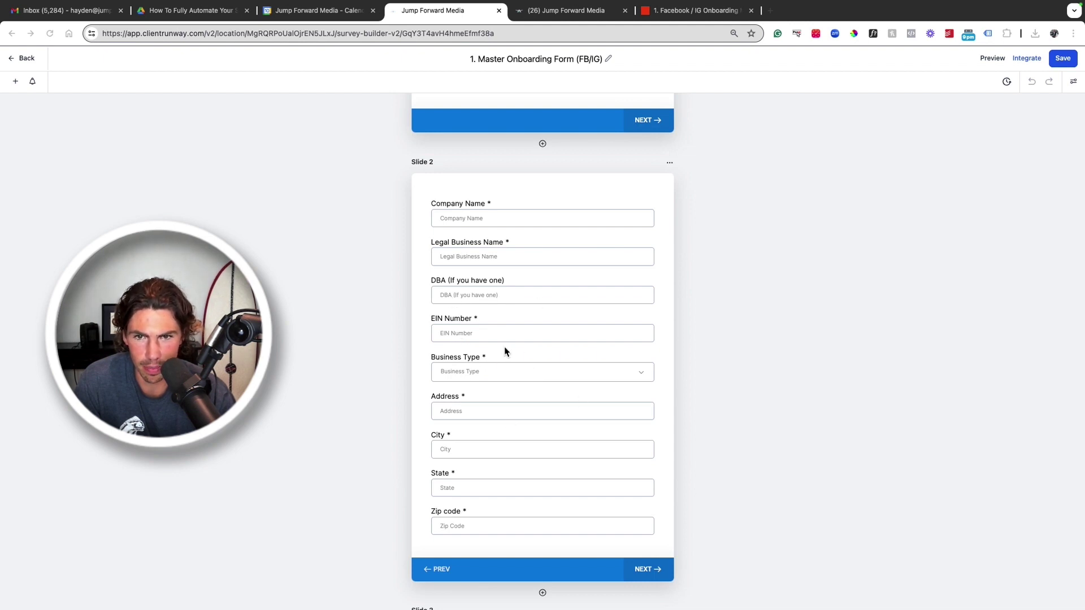
scroll(542, 334, "up", 3)
scroll(534, 325, "up", 1)
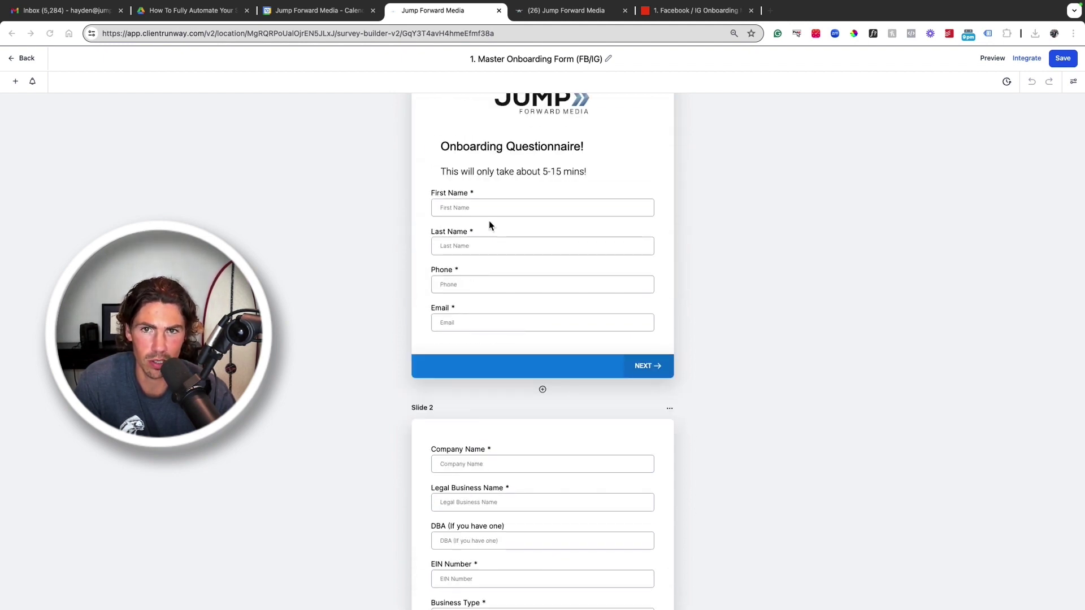
scroll(524, 459, "down", 5)
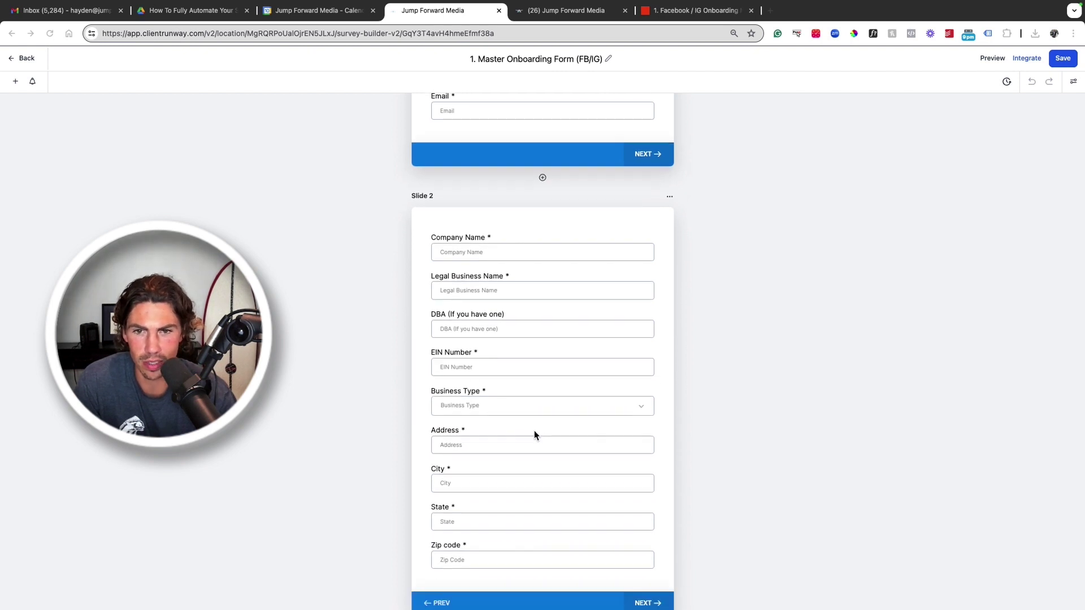
scroll(565, 412, "down", 1)
scroll(496, 405, "down", 5)
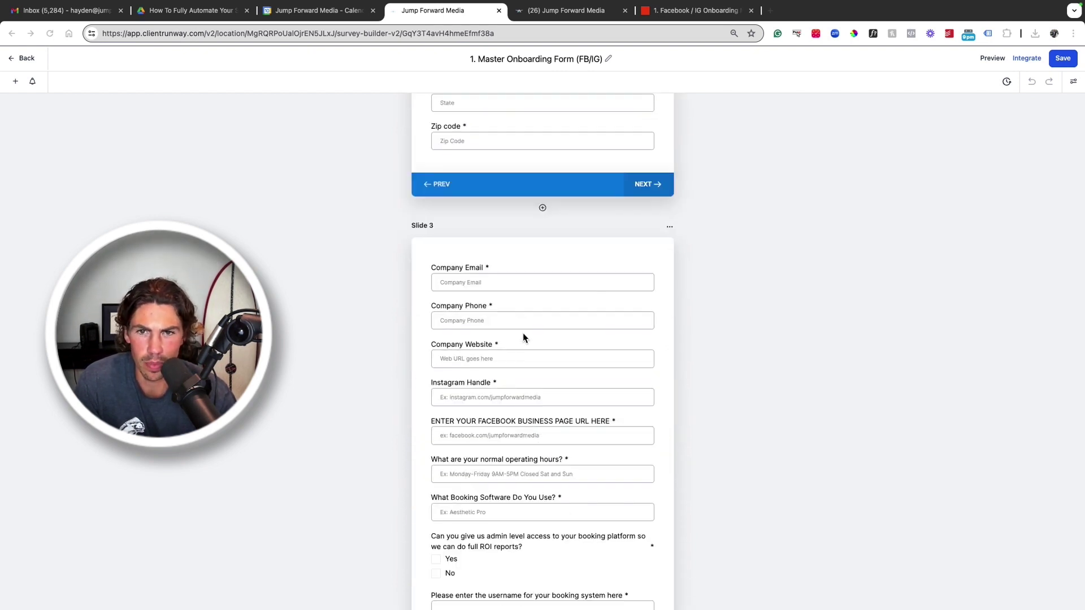
scroll(530, 404, "down", 1)
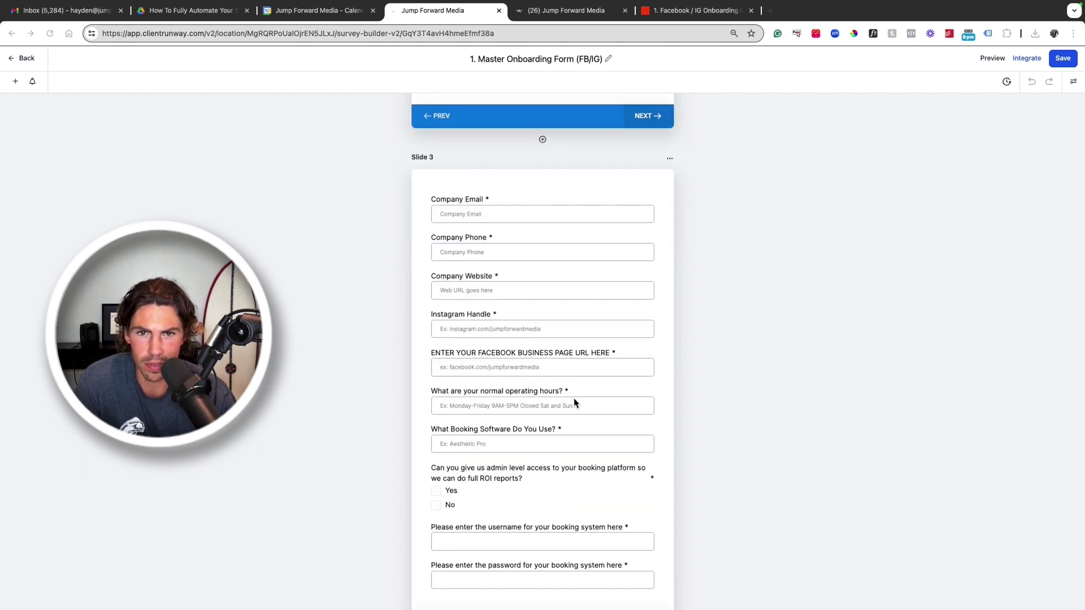
scroll(525, 443, "down", 1)
scroll(513, 492, "down", 1)
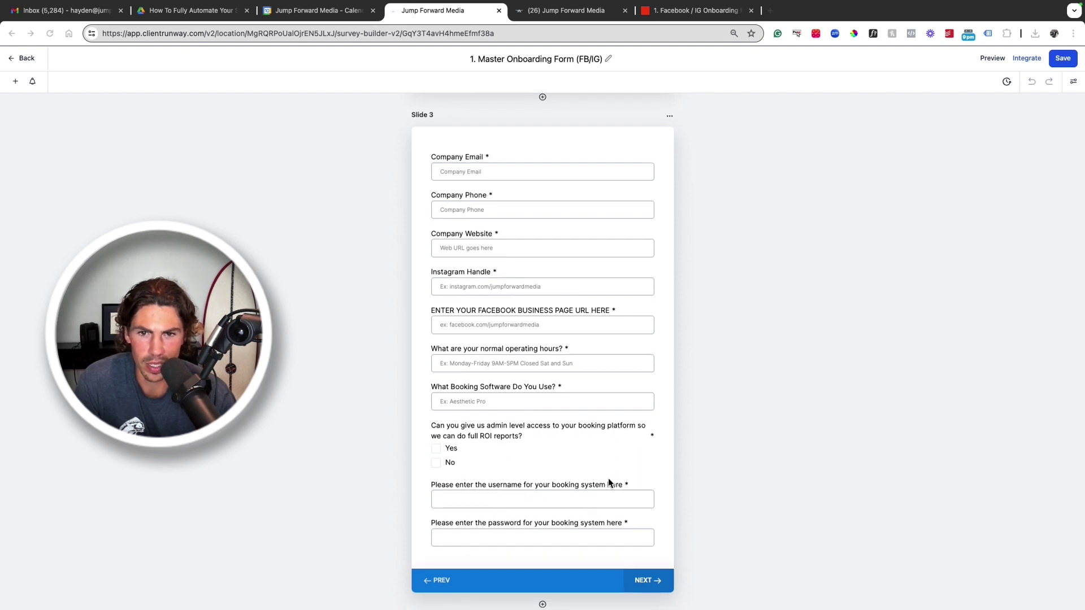
Review the survey's remaining slides on ad services and offers, zip code targeting and appointment notifications, ending back at slide 1
scroll(568, 539, "down", 15)
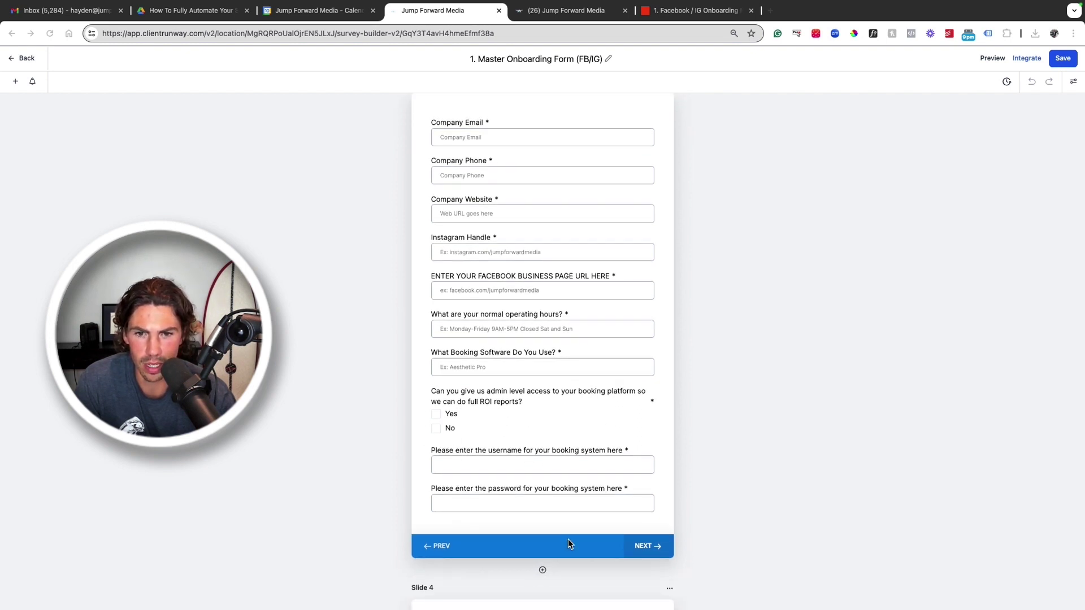
scroll(565, 554, "down", 10)
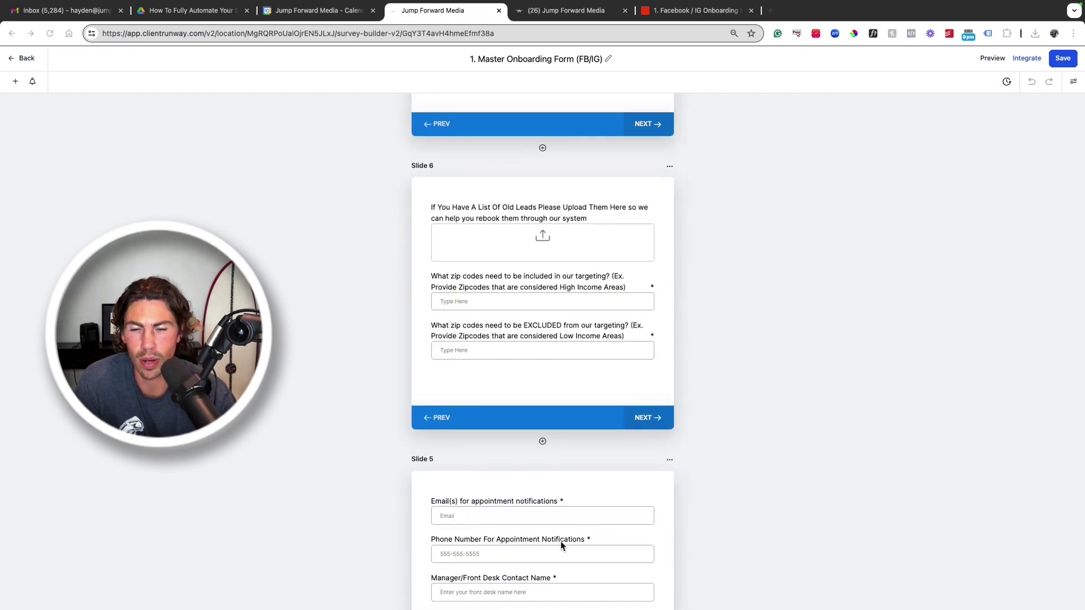
scroll(591, 339, "up", 20)
scroll(581, 464, "down", 6)
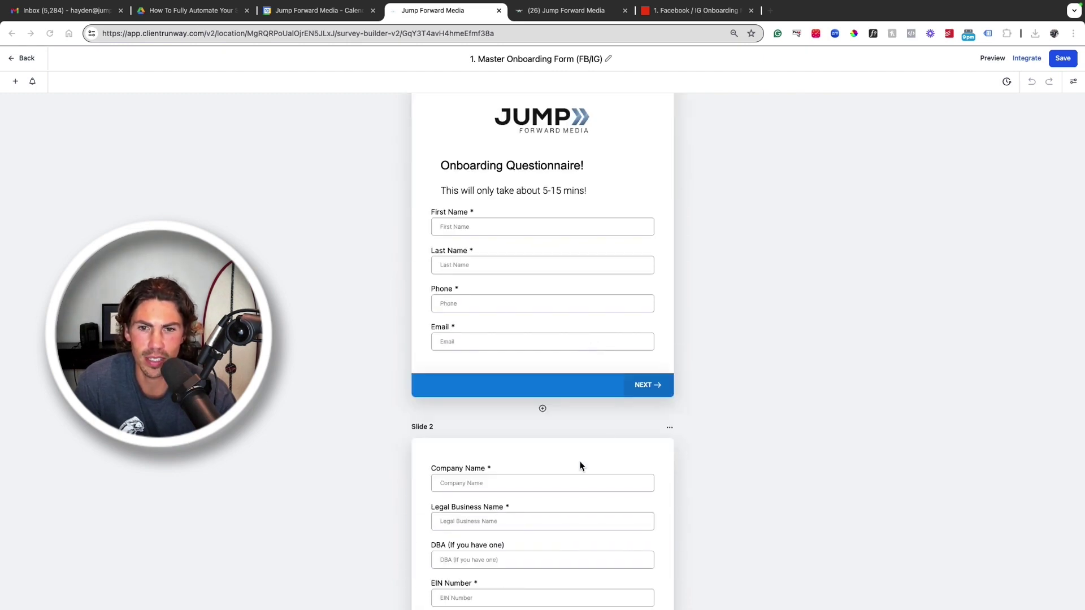
scroll(579, 494, "down", 15)
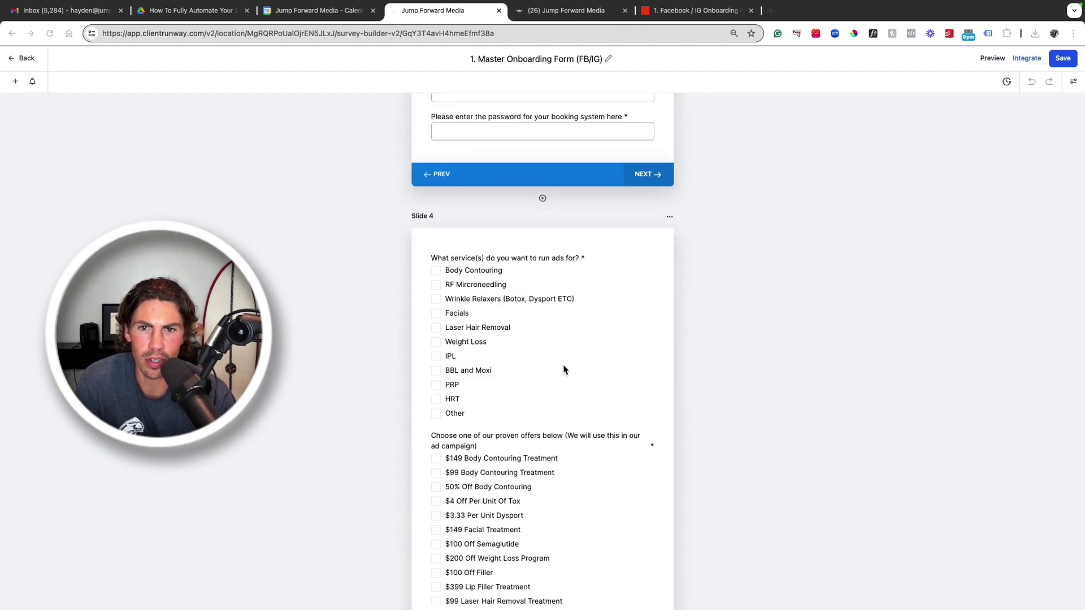
scroll(544, 425, "down", 3)
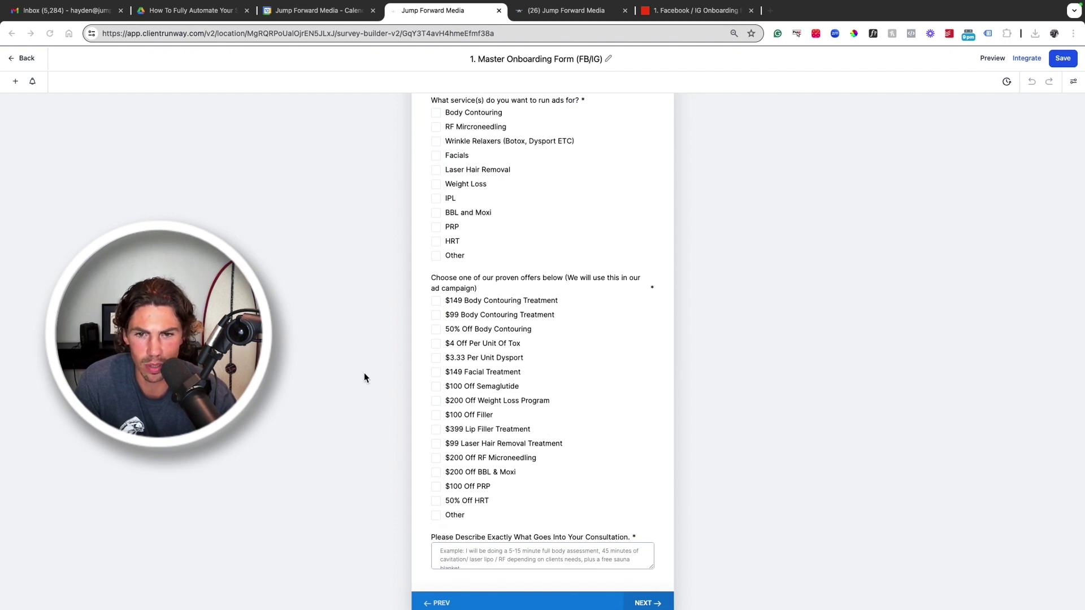
scroll(632, 558, "down", 1)
scroll(541, 410, "up", 3)
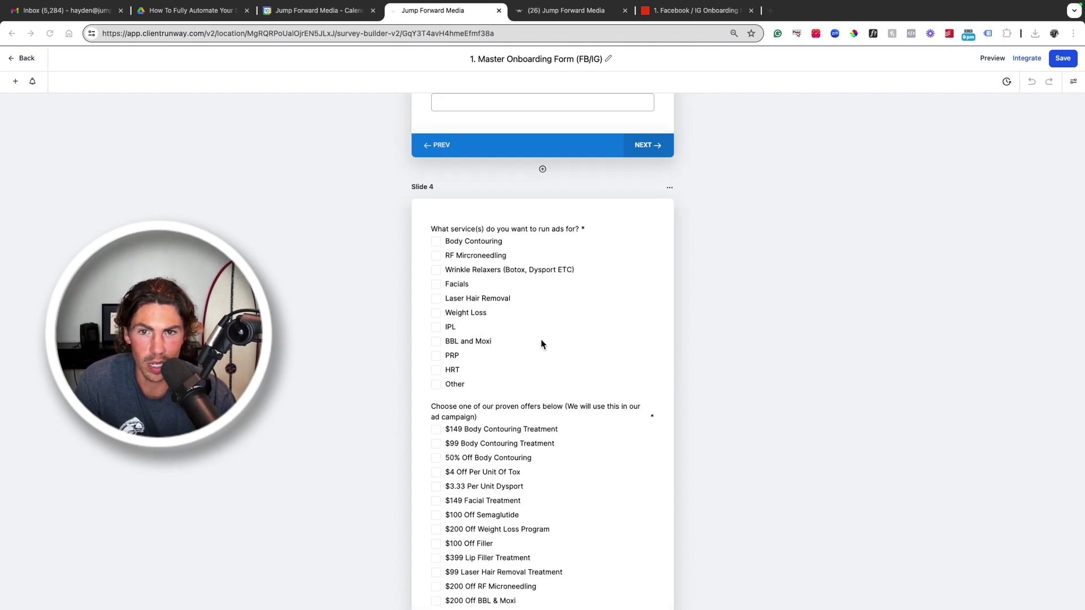
scroll(555, 520, "down", 10)
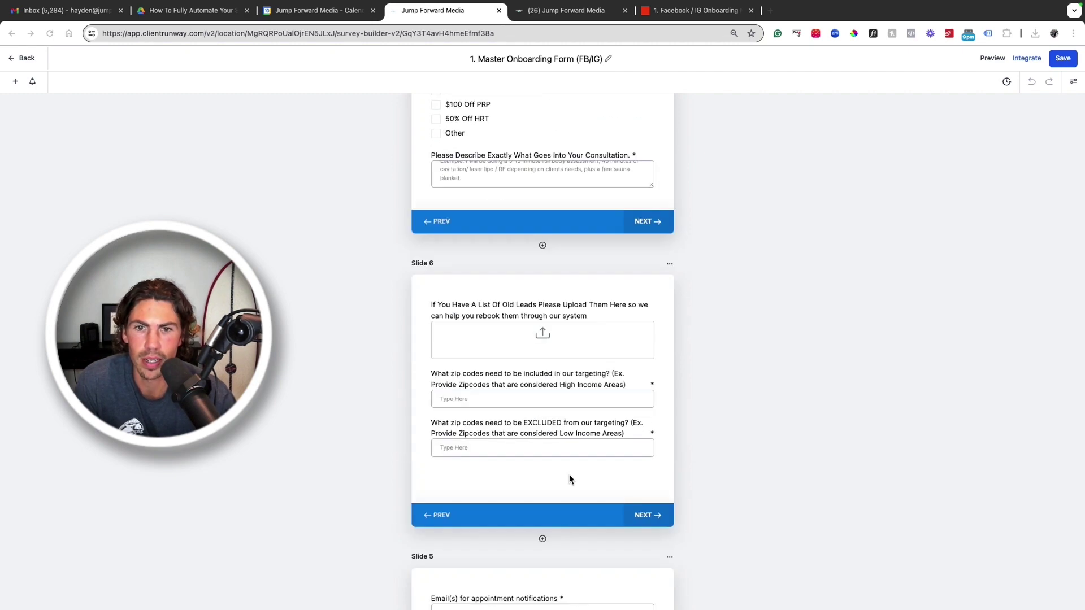
scroll(544, 470, "down", 1)
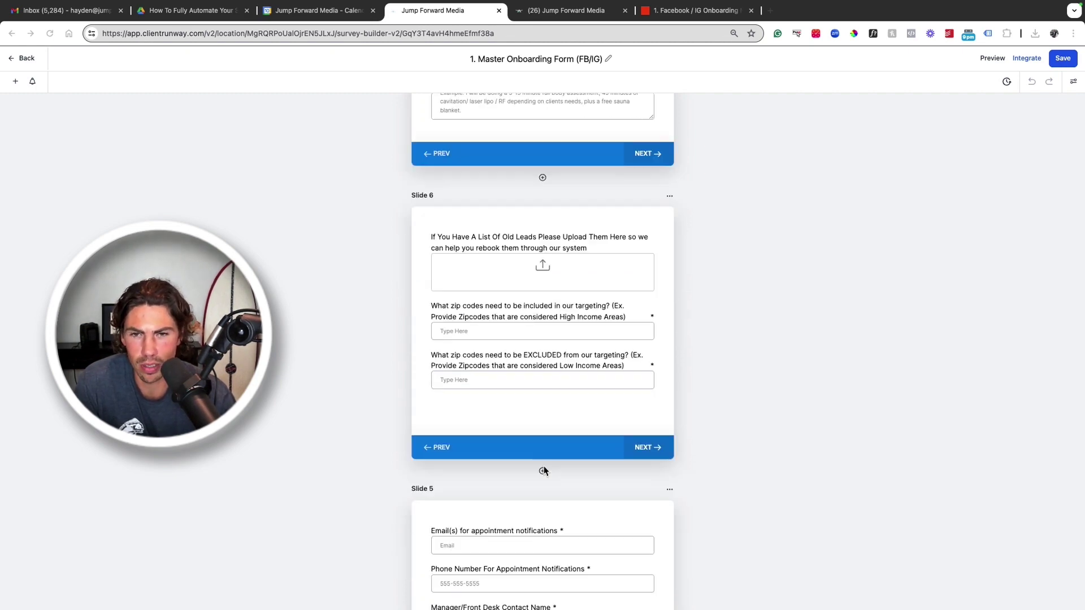
scroll(525, 452, "down", 1)
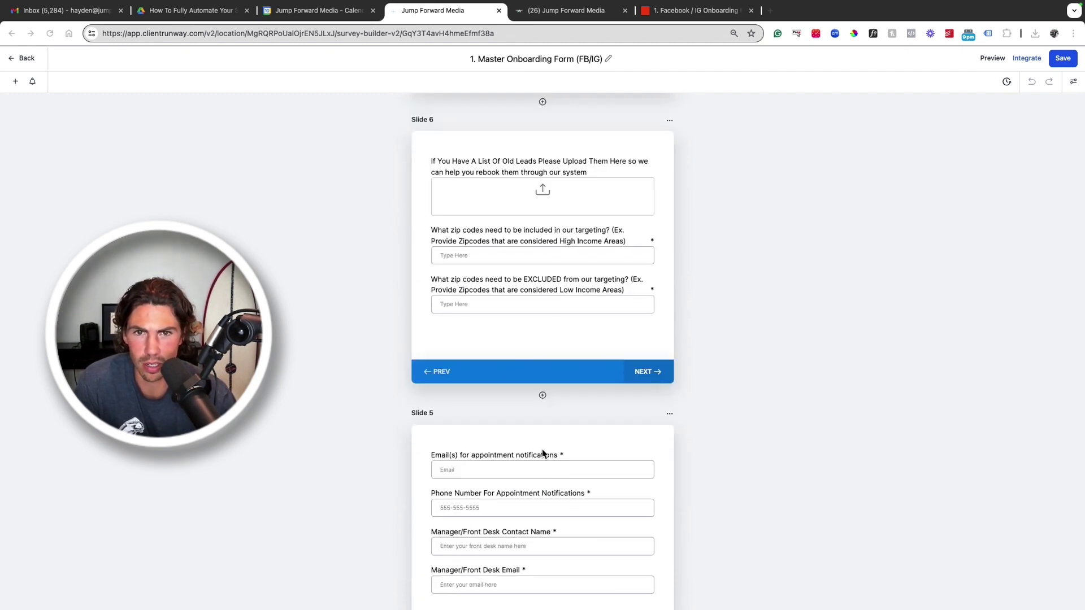
scroll(551, 426, "down", 2)
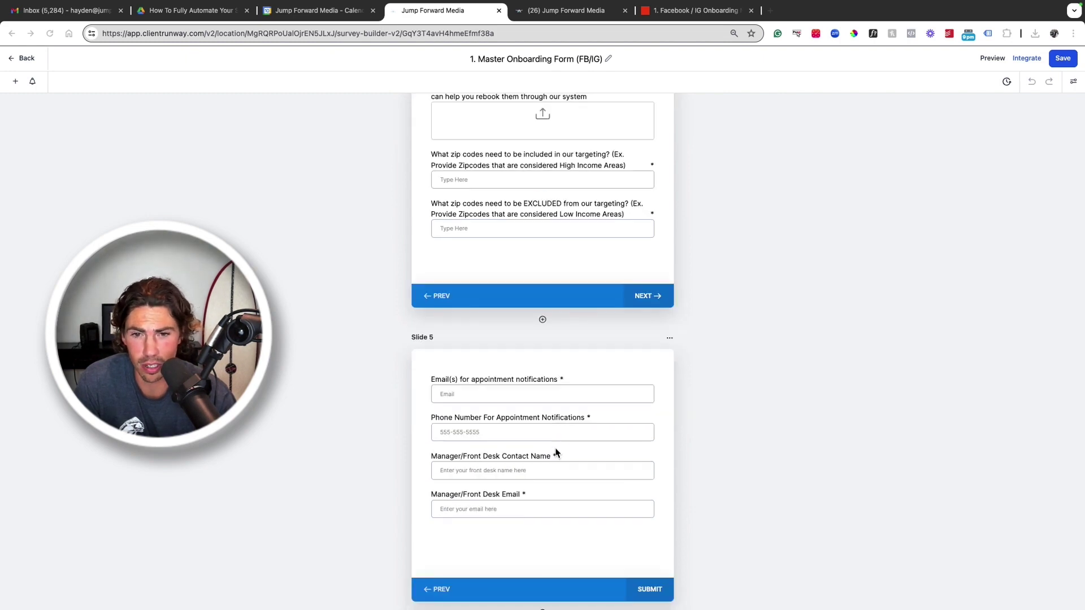
scroll(575, 384, "up", 20)
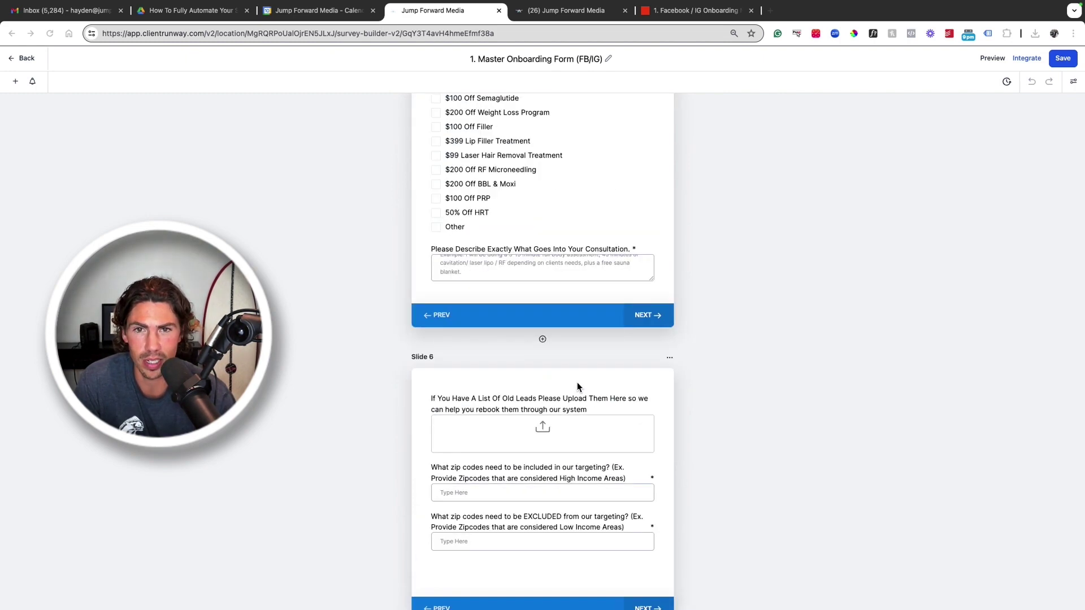
scroll(578, 377, "up", 1)
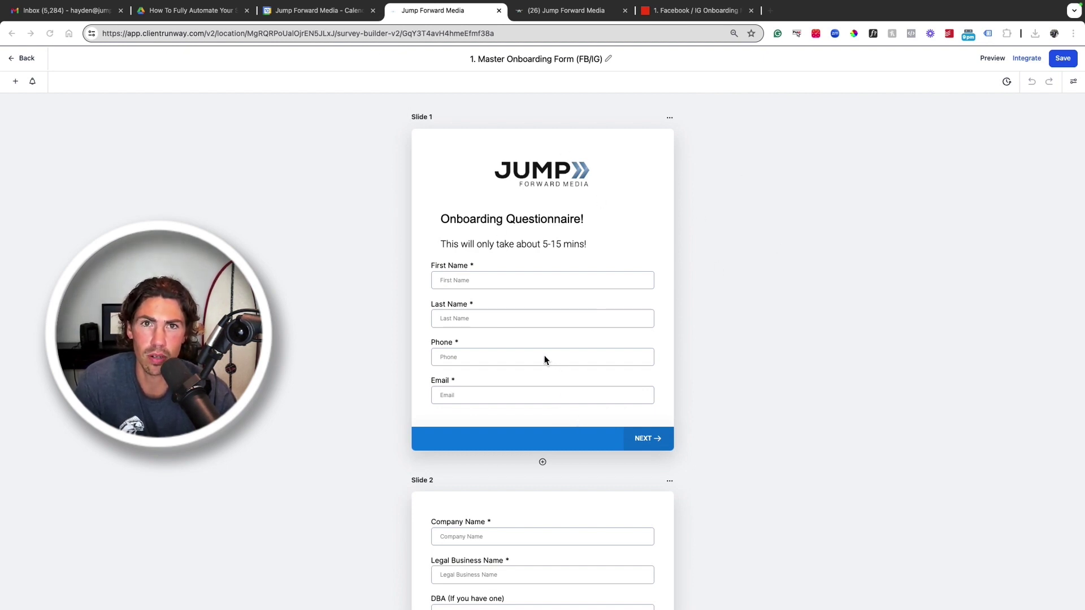
Switch to the funnel page builder and review the Payment Page's video, billing fields and order form
key("ctrl+Tab")
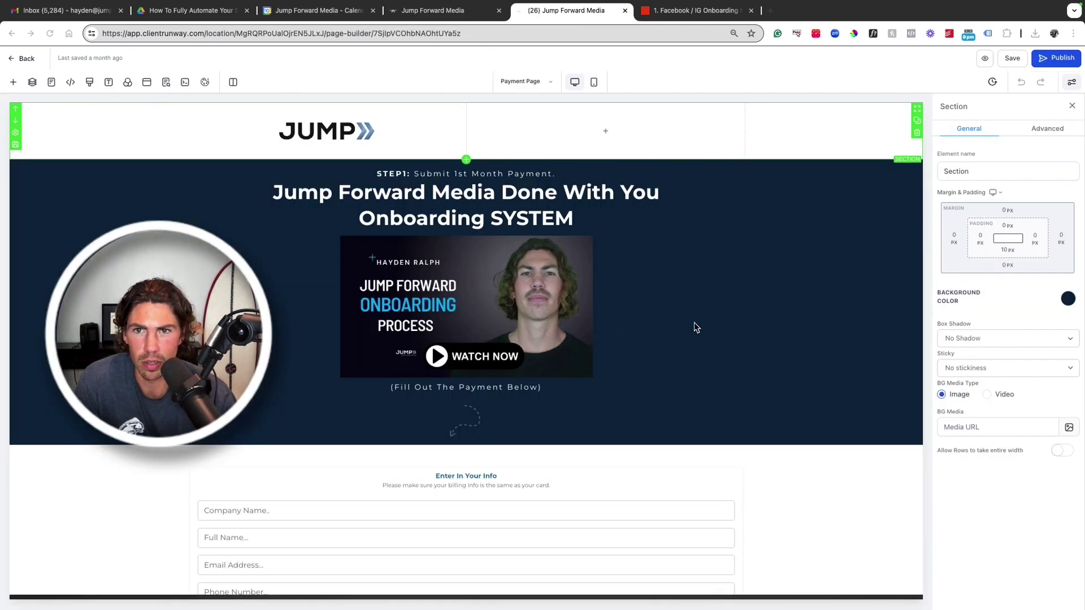
scroll(482, 319, "down", 9)
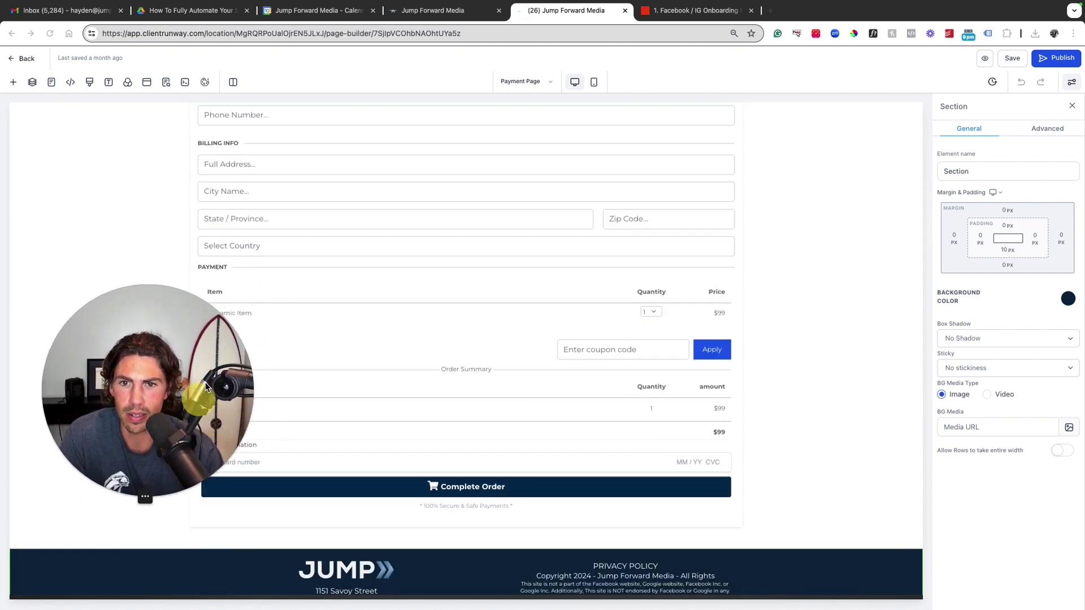
scroll(489, 380, "up", 2)
scroll(513, 393, "up", 5)
scroll(633, 421, "down", 3)
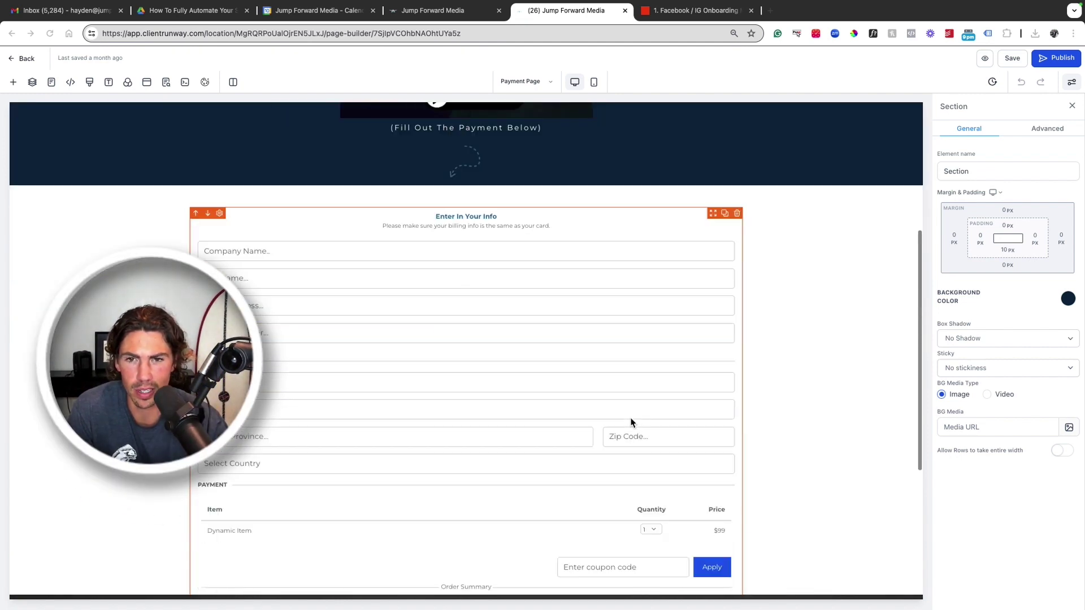
scroll(616, 390, "down", 2)
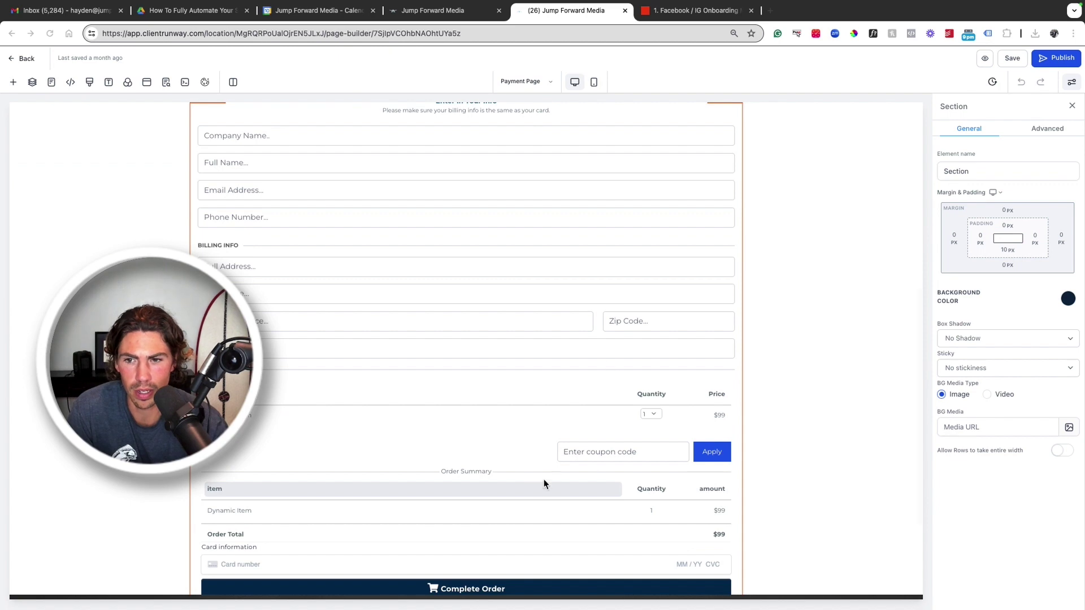
scroll(543, 480, "down", 2)
scroll(661, 339, "up", 8)
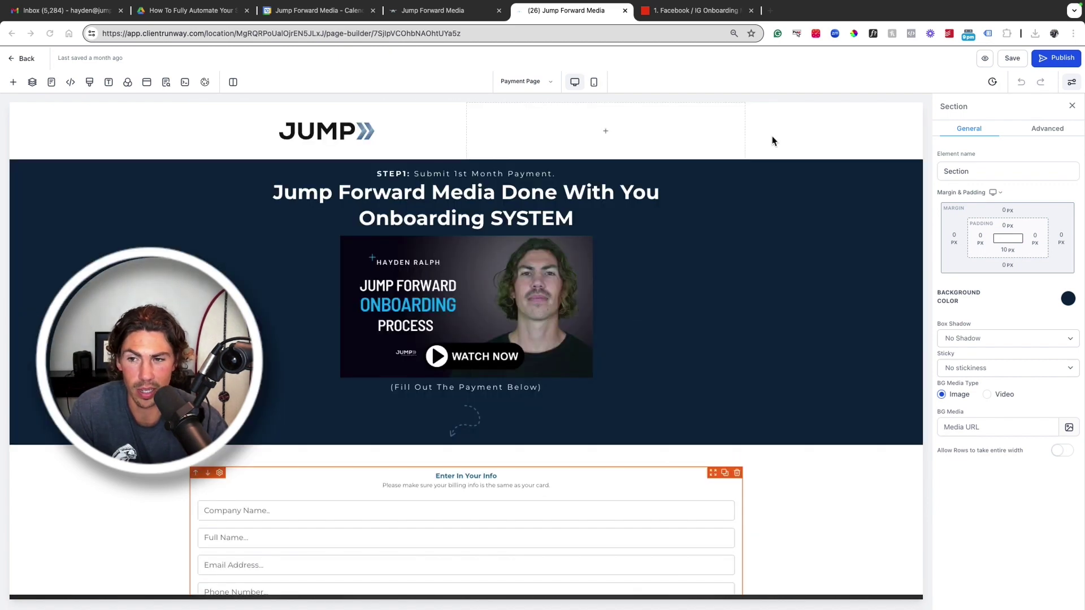
Switch the page builder to the Onboarding Quiz page and review its video and embedded onboarding questionnaire
left_click(548, 86)
left_click(547, 86)
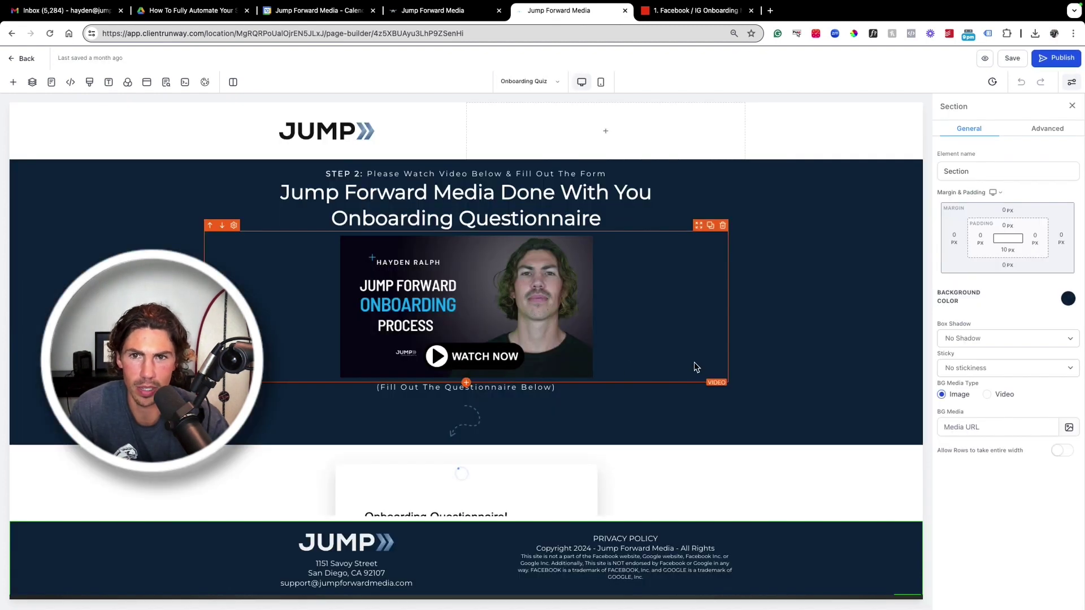
scroll(599, 437, "down", 5)
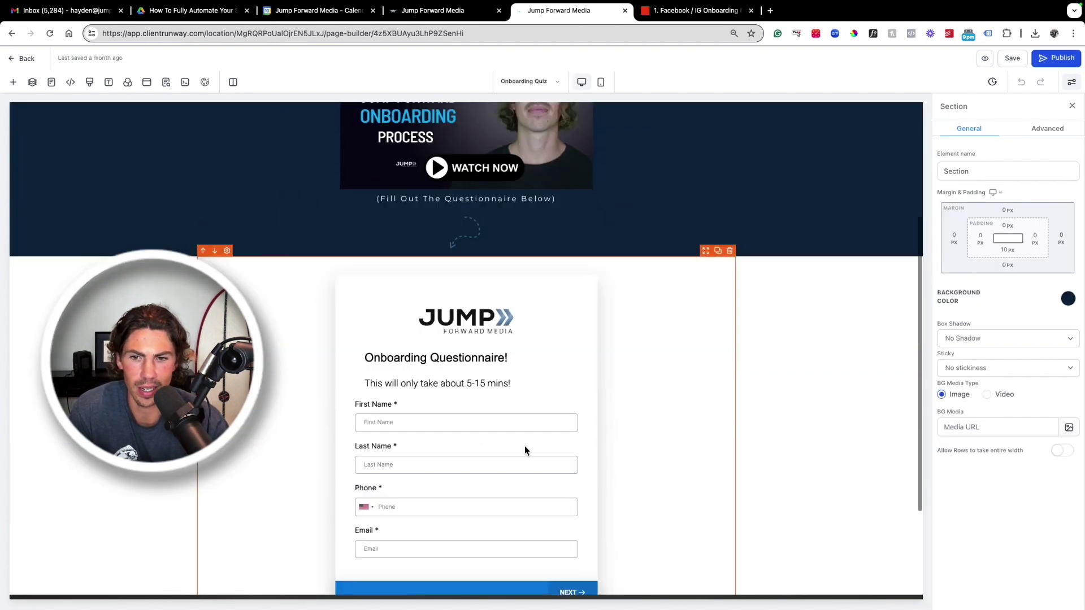
scroll(484, 398, "up", 5)
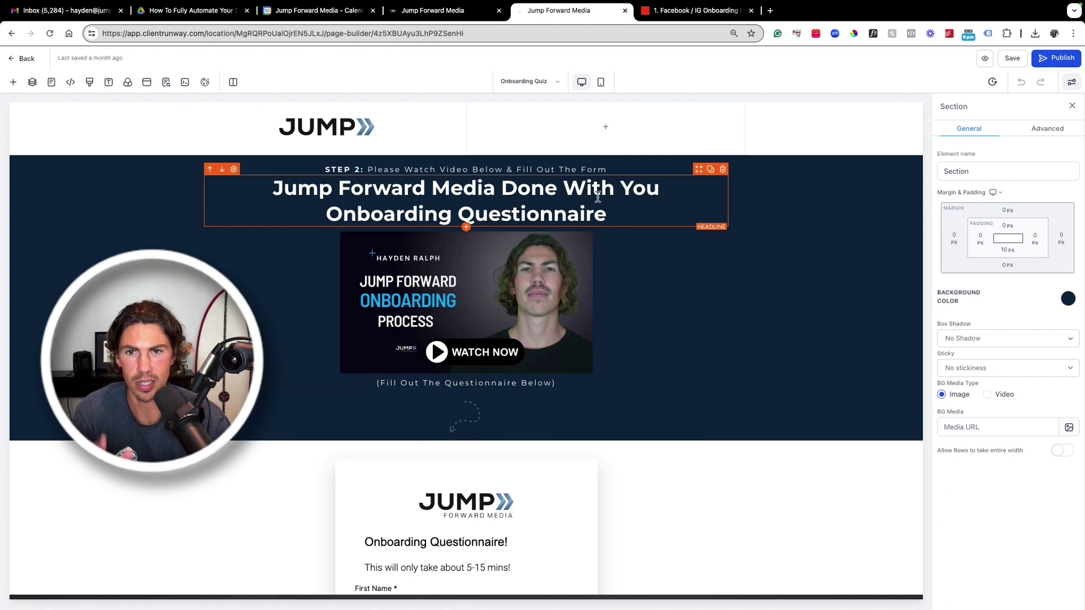
Switch to the Connect Your Facebook Page step and review its partner access request in a live preview, closing the preview when done
left_click(554, 85)
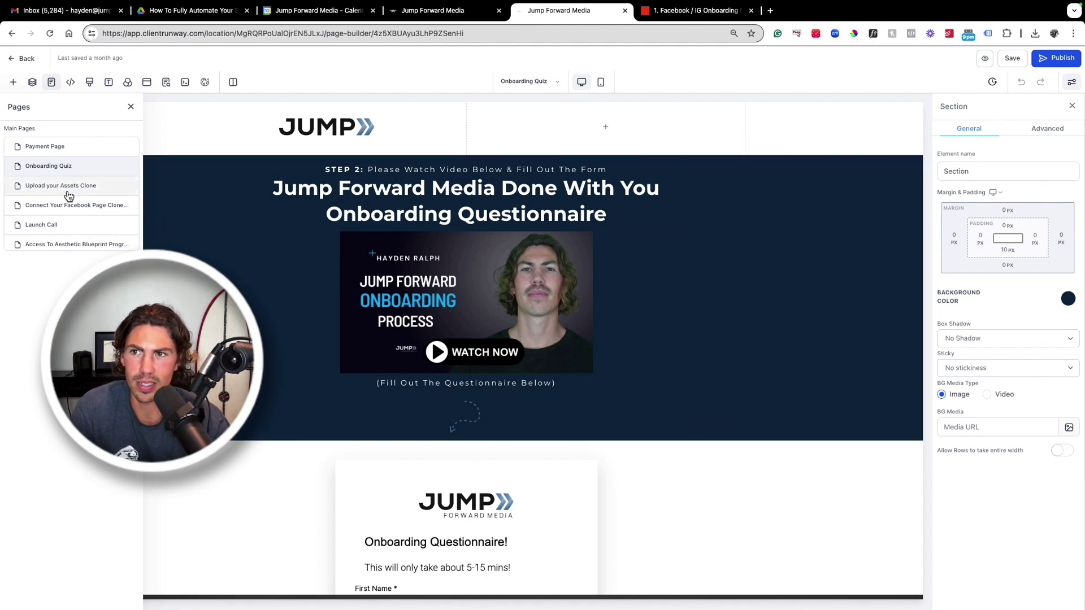
left_click(72, 201)
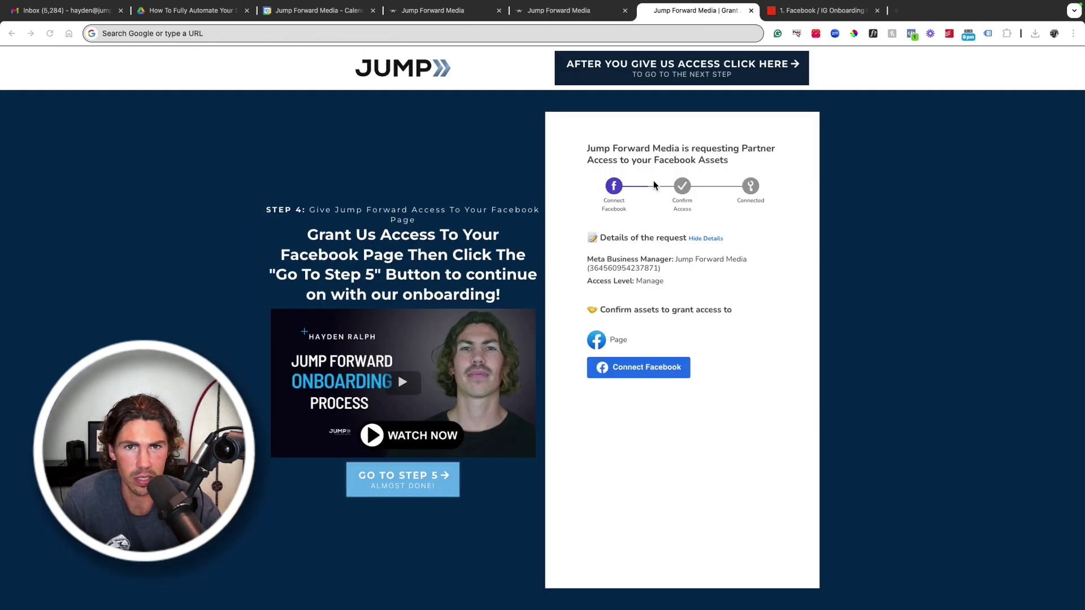
left_click(700, 152)
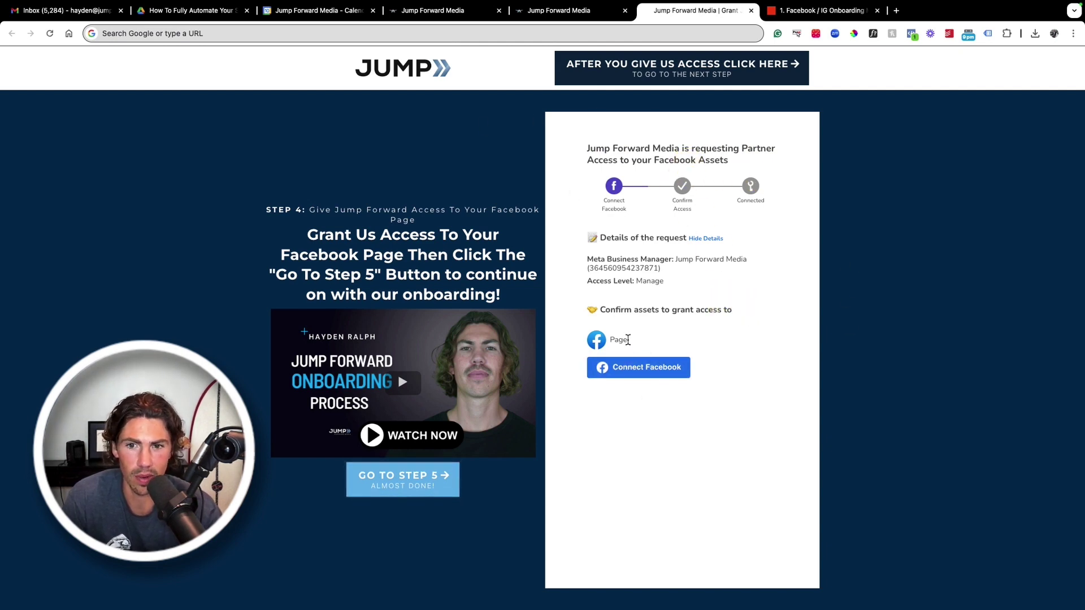
key("super+w")
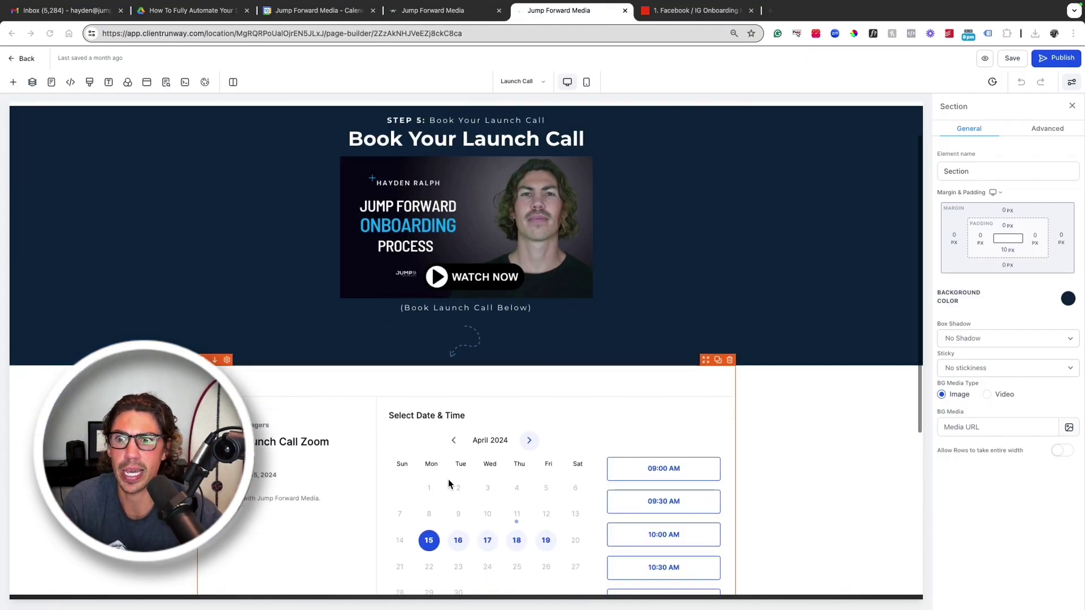
Review the Launch Call page's video and booking calendar, and the Step 6 page for training course and CRM access
scroll(448, 479, "down", 3)
scroll(531, 464, "up", 3)
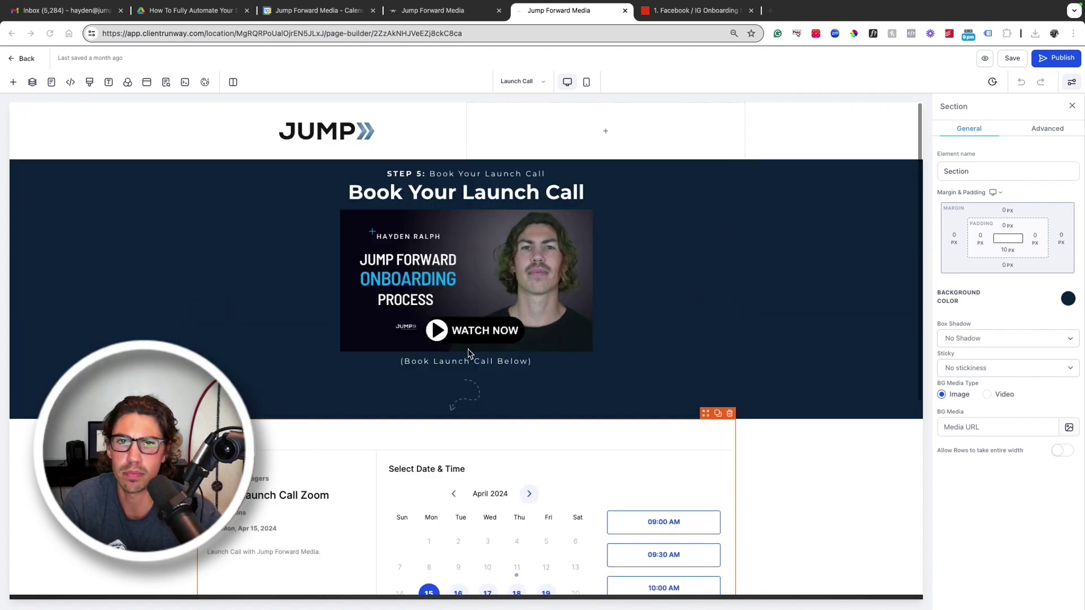
scroll(491, 418, "down", 5)
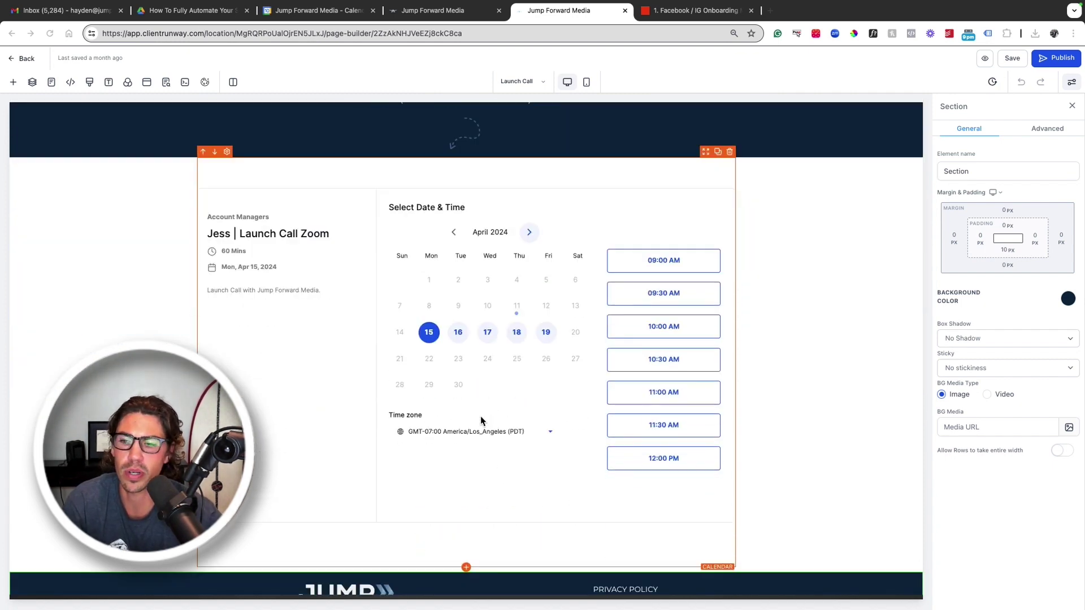
scroll(480, 418, "up", 1)
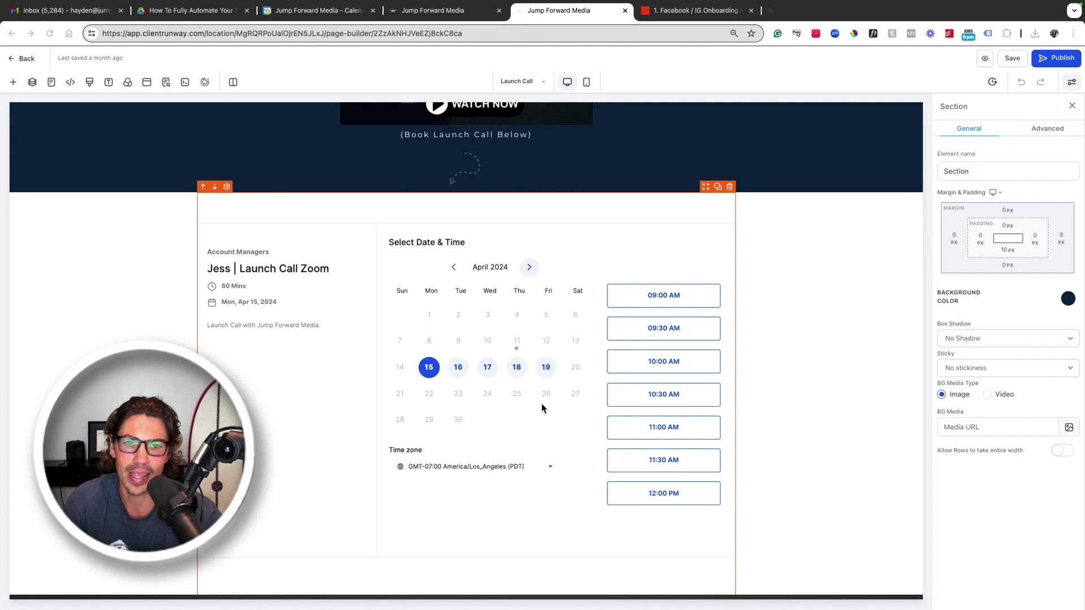
scroll(593, 412, "up", 1)
scroll(458, 386, "up", 4)
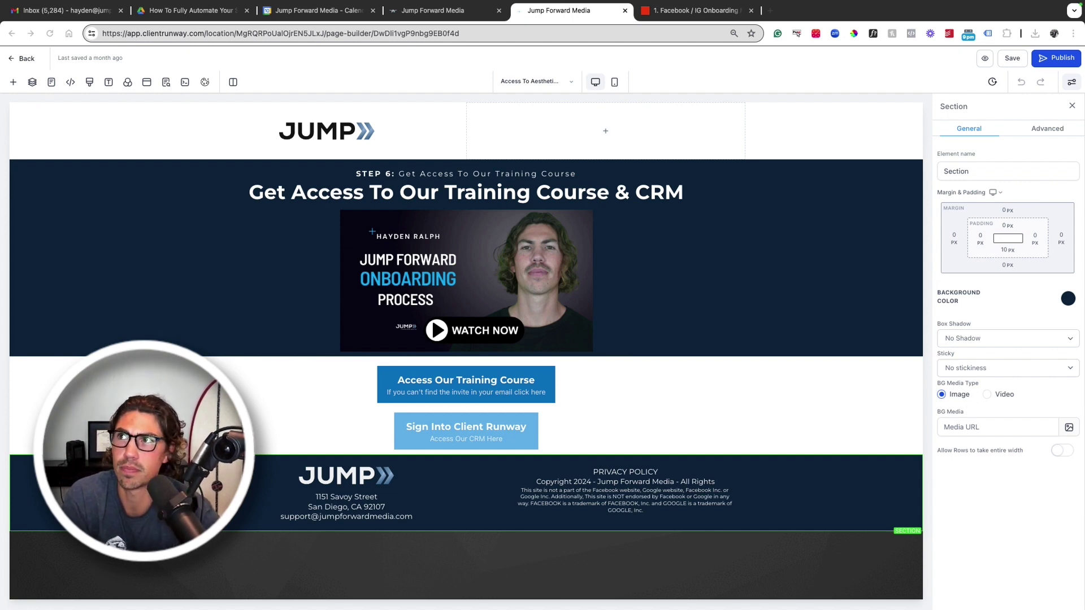
Switch to Zapier and review the nine-step Facebook / IG Onboarding MARCH 2024 Zap from survey submission to spreadsheet row
left_click(695, 10)
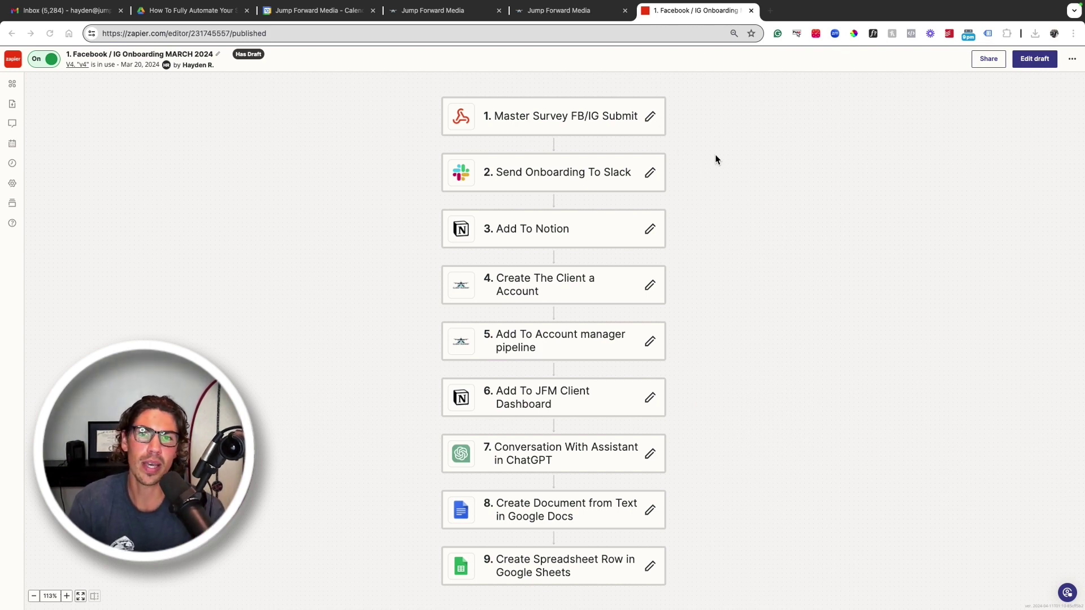
scroll(672, 265, "down", 1)
scroll(773, 402, "up", 1)
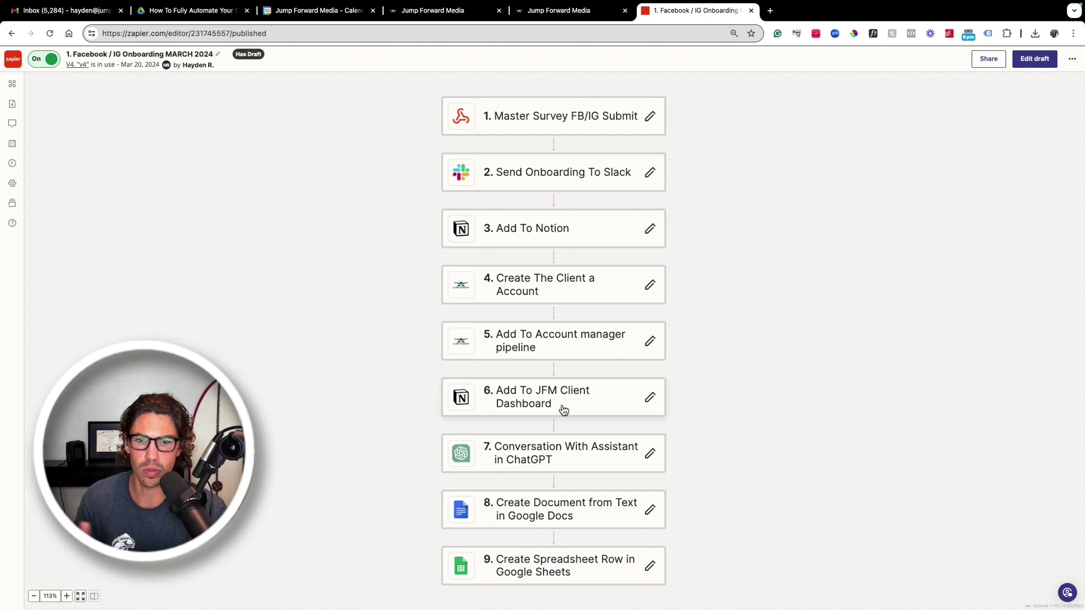
scroll(571, 418, "down", 3)
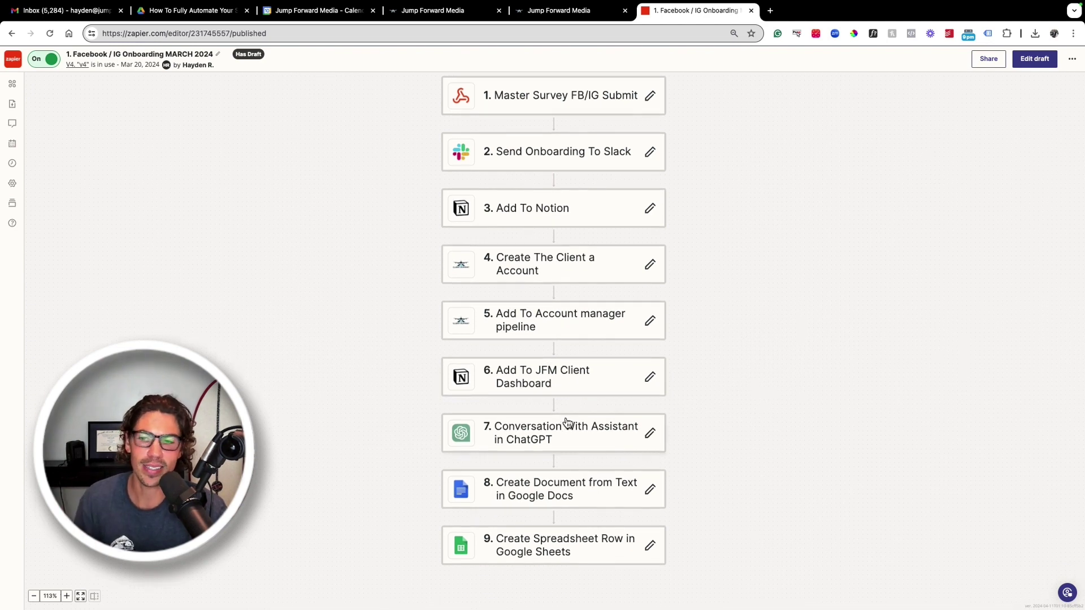
Inspect the Zap's settings for the ChatGPT assistant conversation, the Google Docs document and the Google Sheets row
left_click(559, 440)
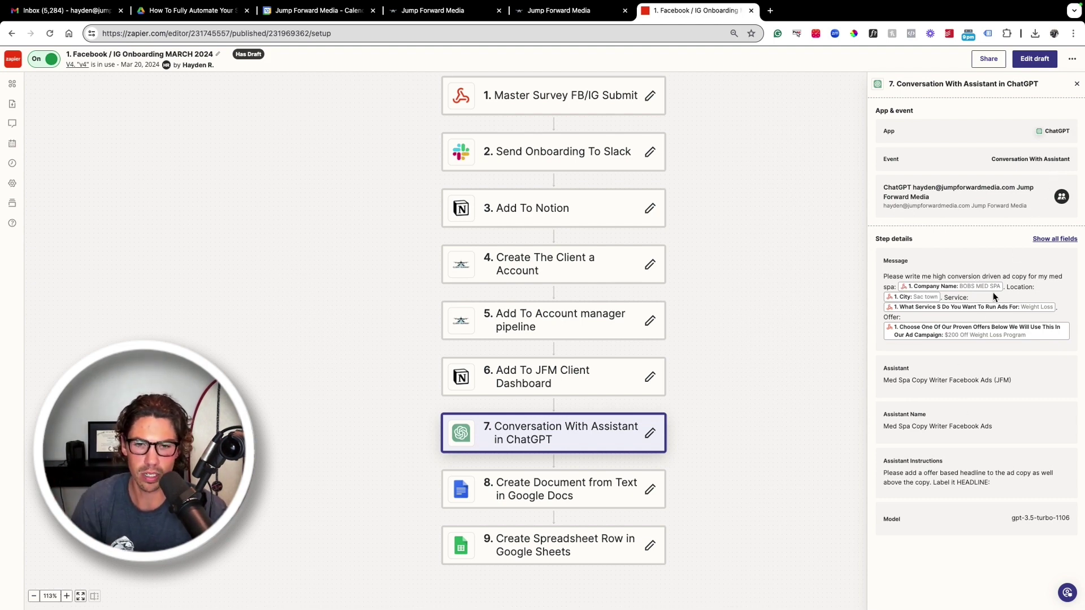
left_click(572, 501)
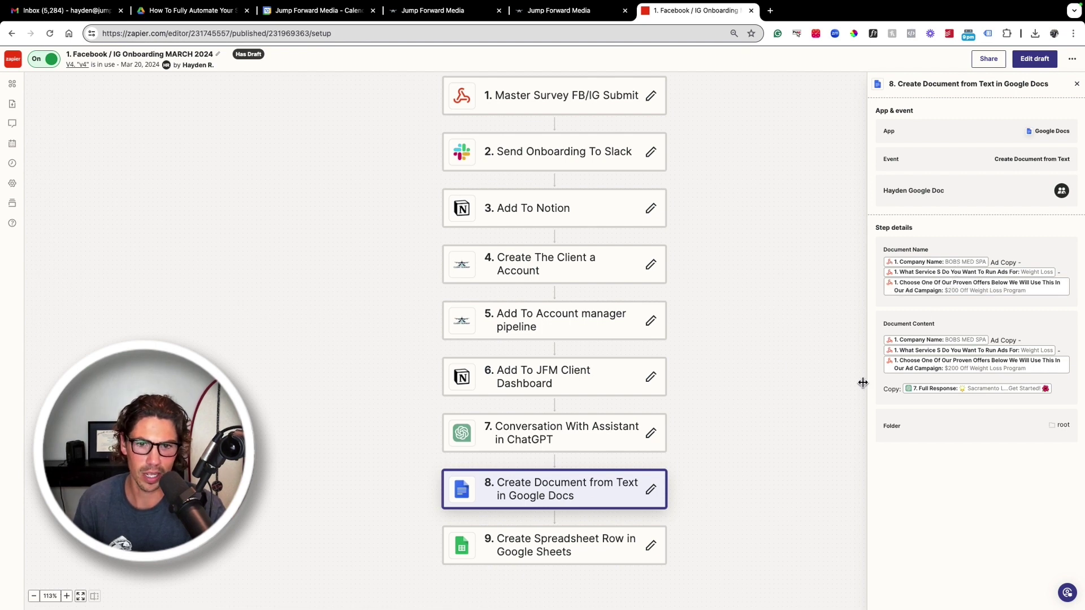
left_click(628, 553)
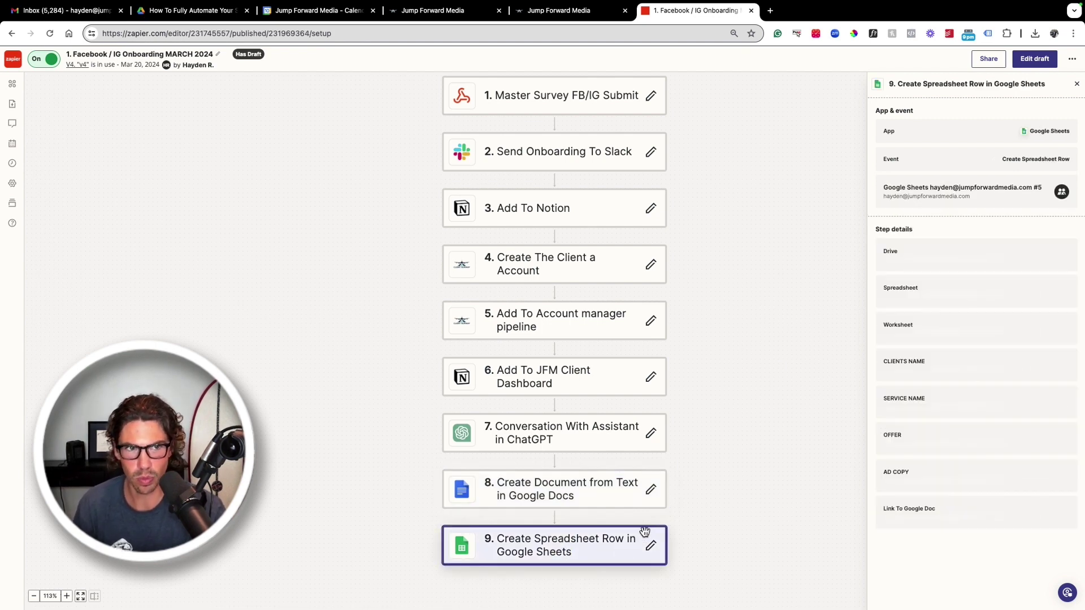